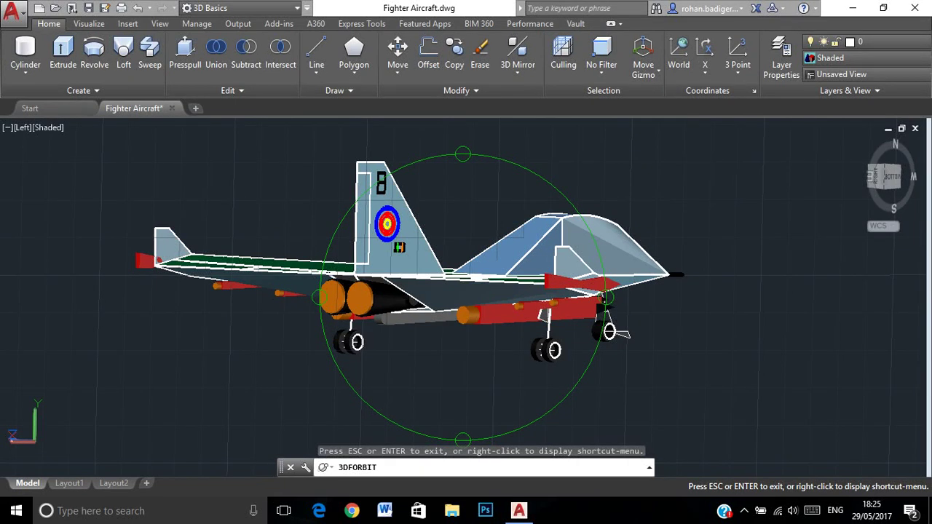
Free-orbit around the fighter aircraft, swinging toward its underside, then end the orbit
key(Escape)
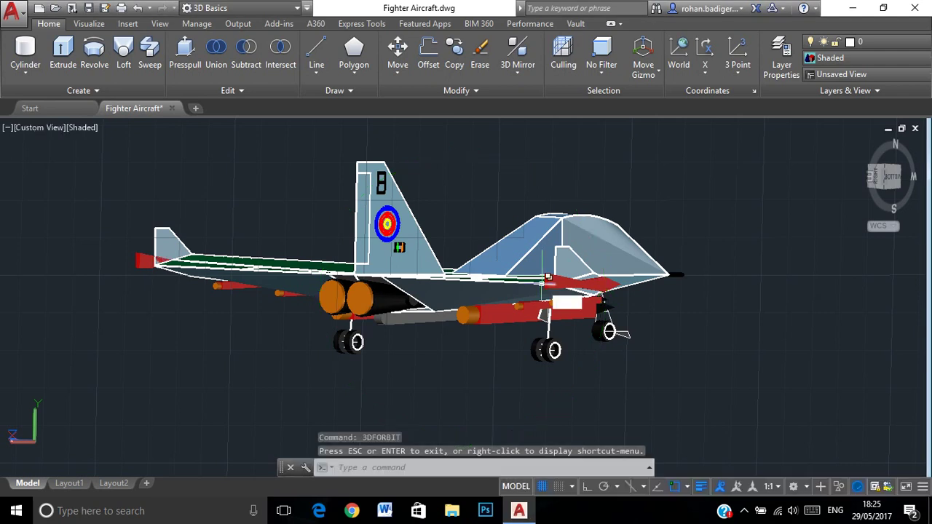
key(Return)
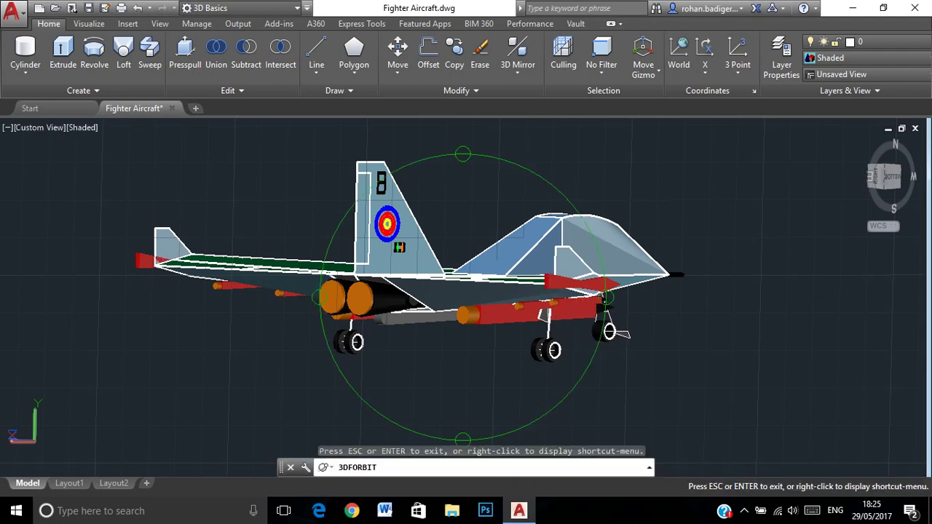
mouse_move(619, 332)
mouse_down()
mouse_move(680, 330)
mouse_move(684, 353)
mouse_move(689, 342)
mouse_move(655, 340)
mouse_move(659, 291)
mouse_move(609, 291)
mouse_up()
mouse_move(548, 271)
mouse_down()
mouse_move(472, 273)
mouse_move(438, 316)
mouse_move(460, 283)
mouse_move(451, 284)
mouse_move(466, 283)
mouse_move(383, 255)
mouse_move(376, 243)
mouse_move(397, 266)
mouse_up()
scroll(466, 284, up, 2)
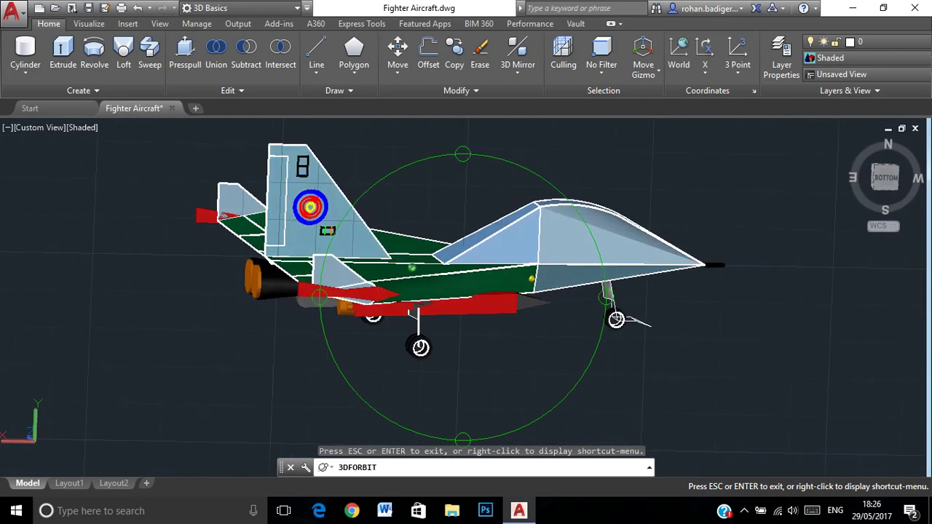
key(Escape)
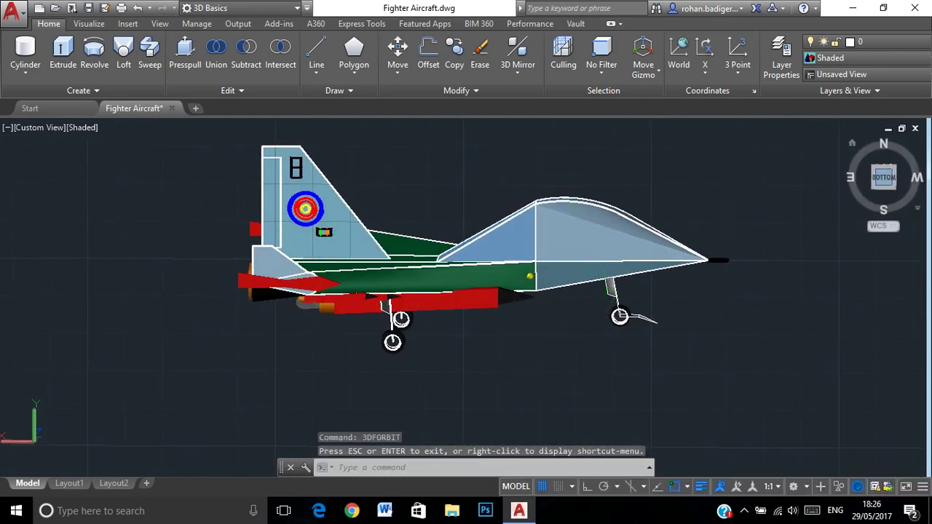
key(Escape)
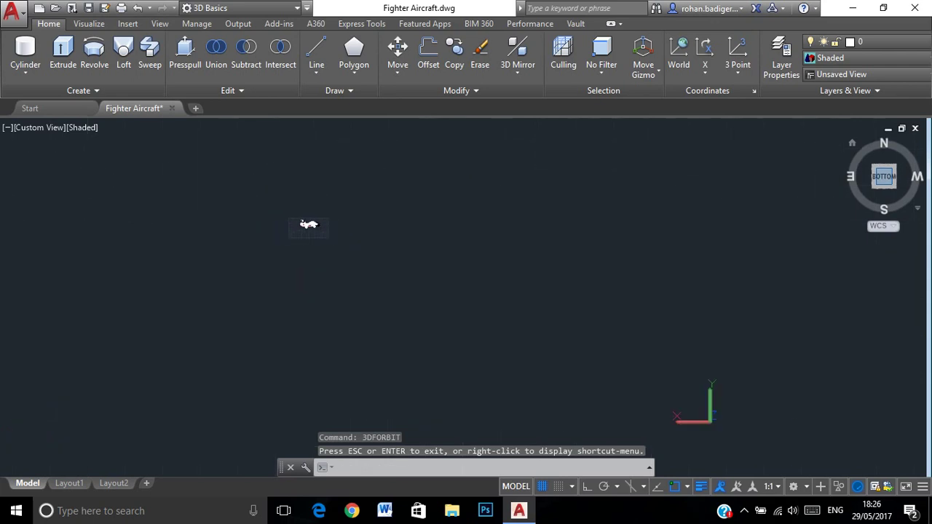
Turn to the aircraft's front view, then pan and zoom it toward the centre
mouse_move(308, 220)
shift+middle_down()
mouse_move(318, 305)
mouse_move(386, 295)
mouse_move(614, 298)
shift+middle_up()
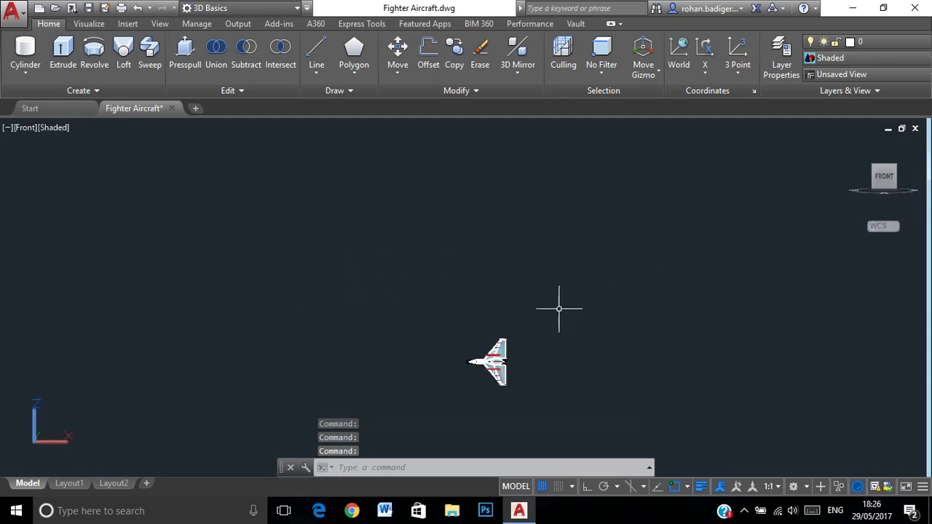
scroll(533, 316, up, 3)
text(n)
key(Return)
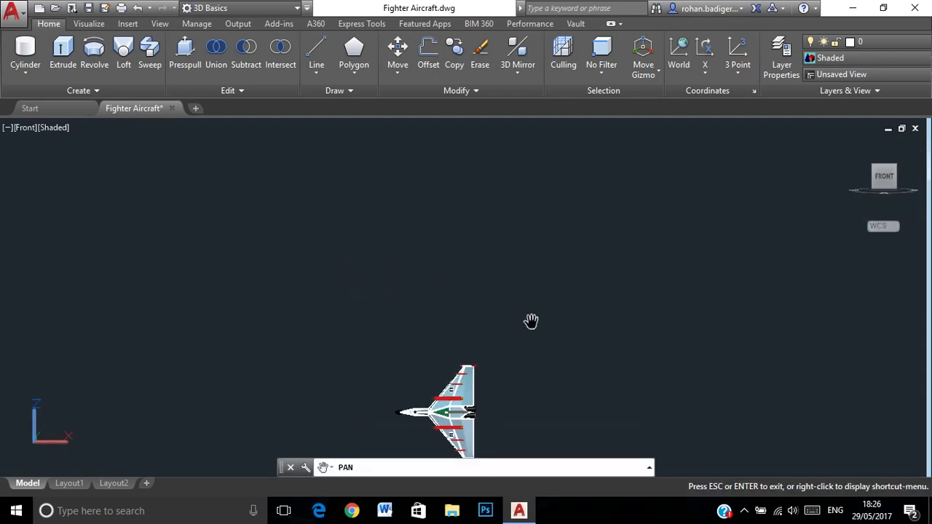
mouse_move(441, 409)
mouse_down()
mouse_move(437, 308)
mouse_move(391, 287)
mouse_up()
scroll(437, 307, up, 2)
scroll(437, 307, up, 3)
scroll(392, 286, down, 2)
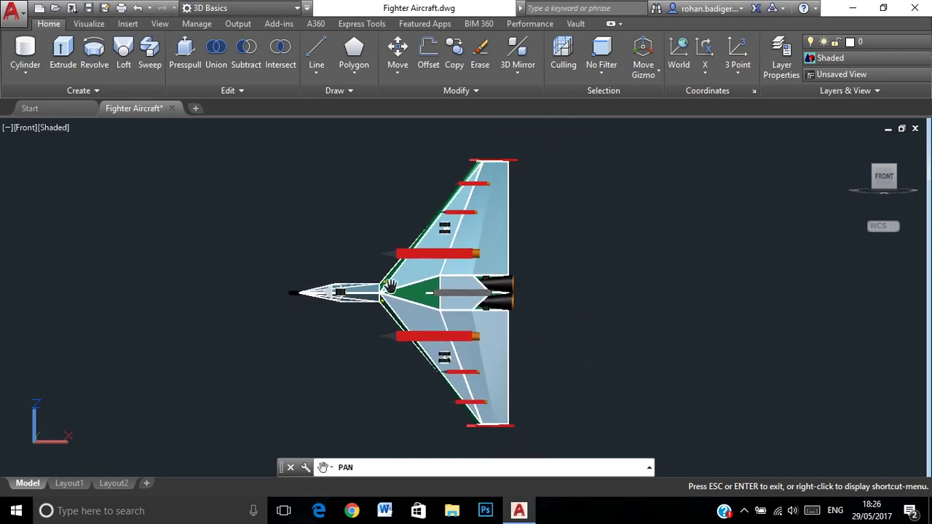
key(Escape)
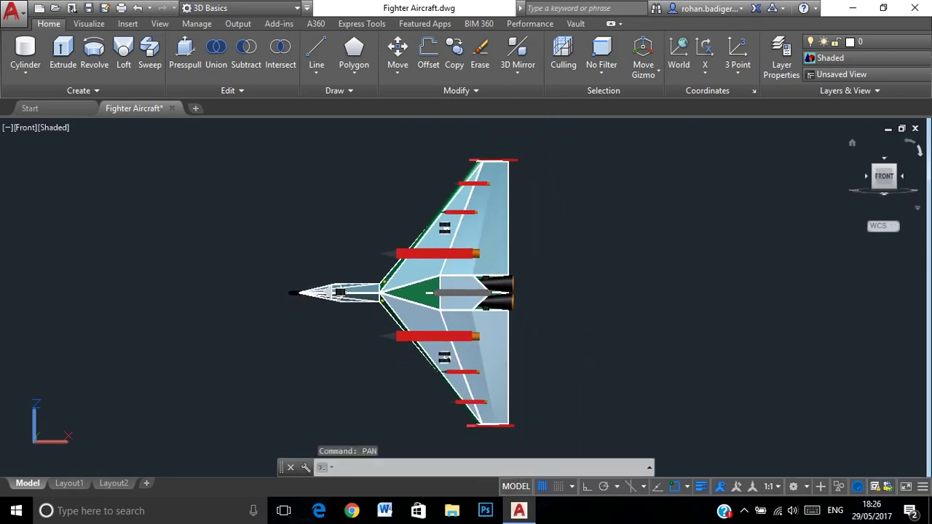
Rotate the front view a quarter turn nose-up, then re-centre and enlarge the aircraft
click(916, 146)
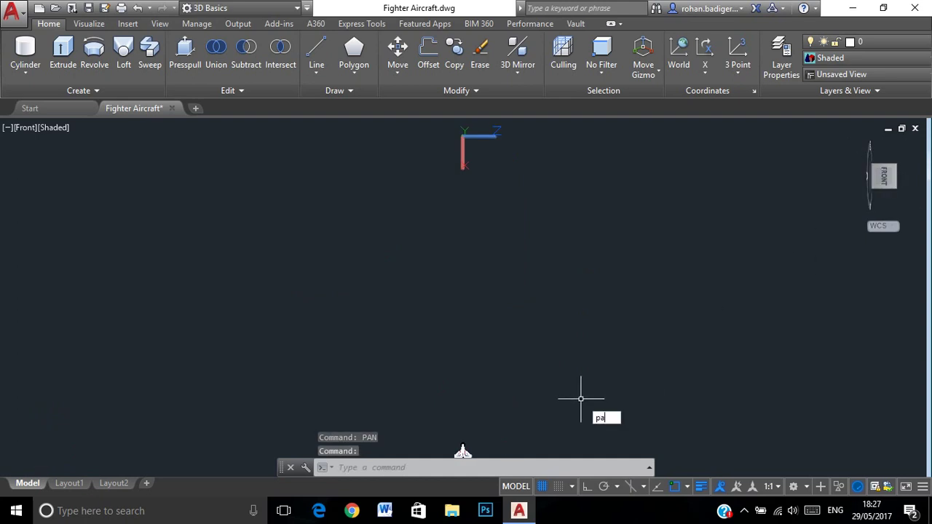
key(Return)
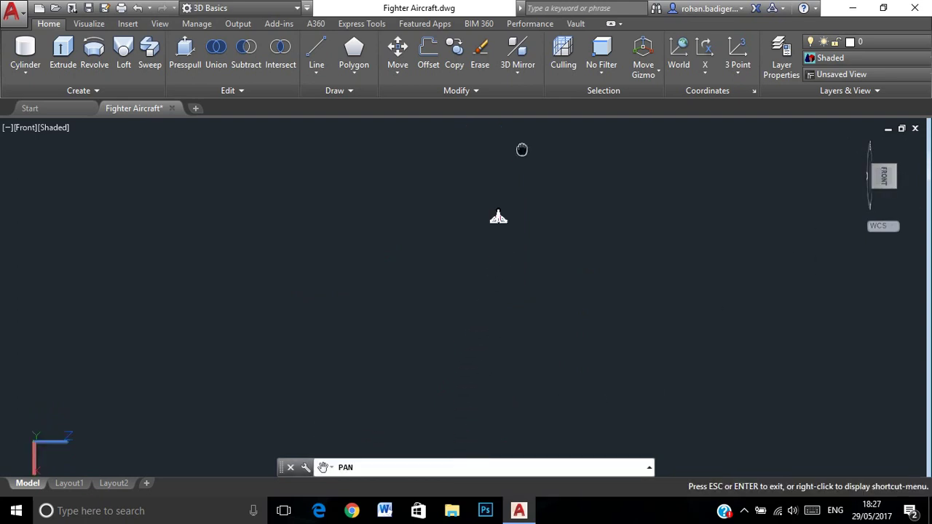
drag(481, 209, 552, 394)
scroll(544, 387, up, 1)
scroll(533, 374, up, 1)
scroll(481, 347, up, 1)
scroll(483, 287, up, 1)
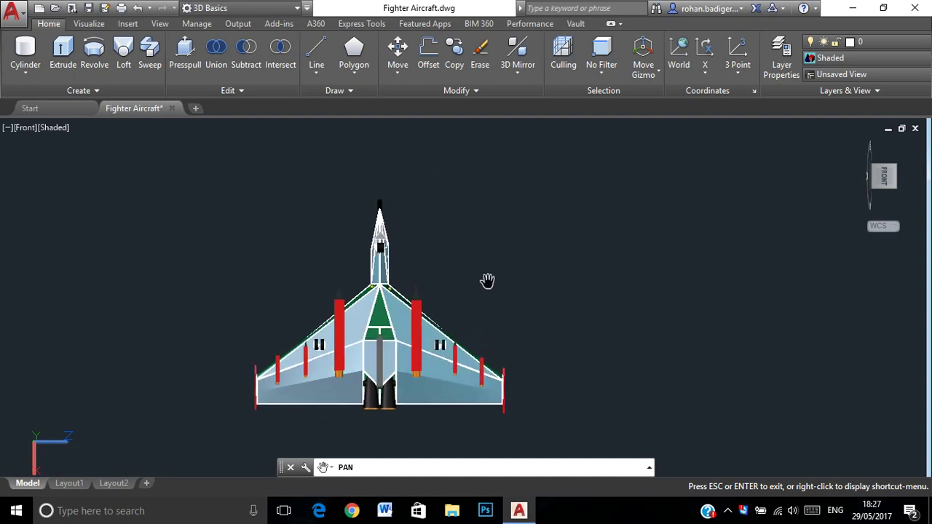
mouse_move(491, 277)
mouse_down()
mouse_move(580, 256)
mouse_move(625, 268)
mouse_up()
scroll(580, 254, up, 1)
scroll(583, 253, up, 1)
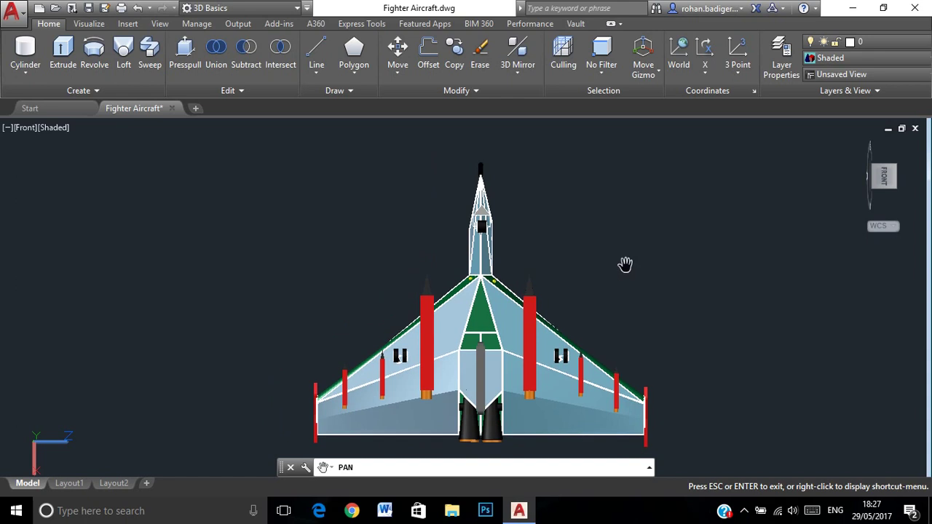
key(Escape)
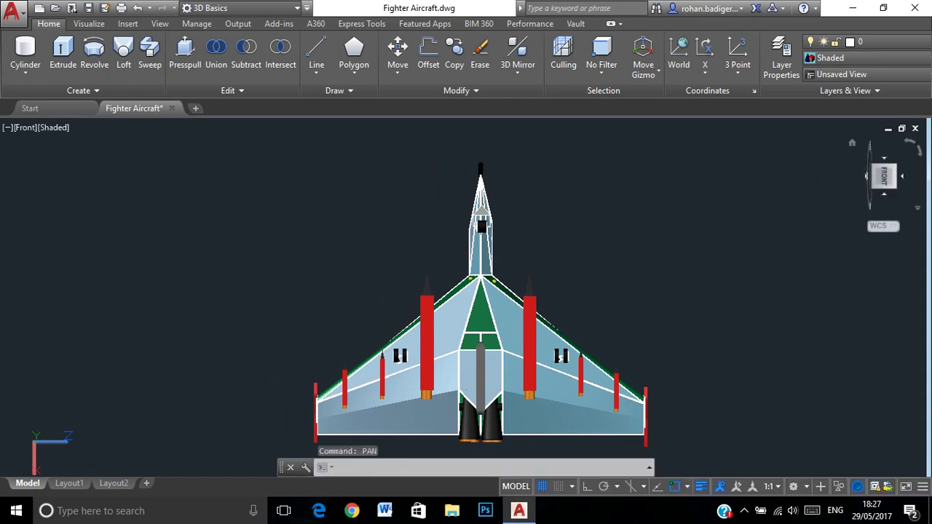
click(867, 175)
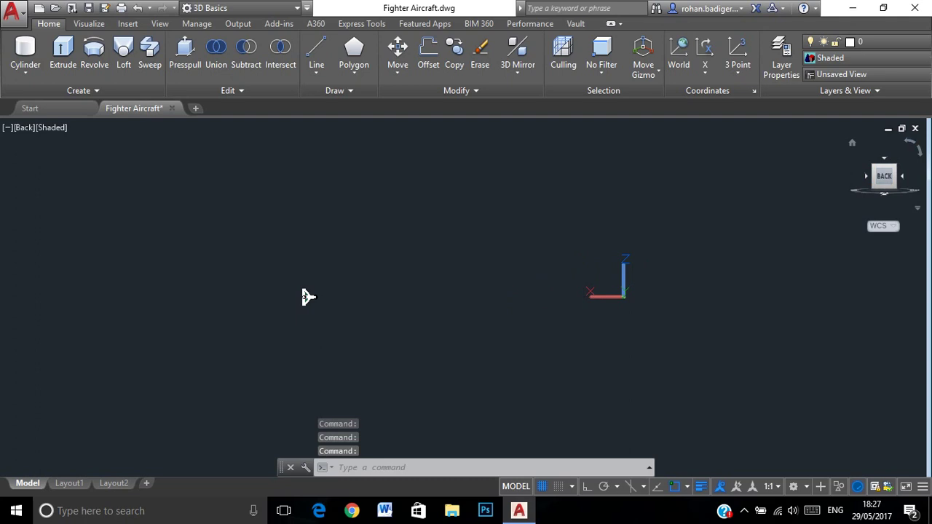
shift+middle_drag(307, 299, 462, 453)
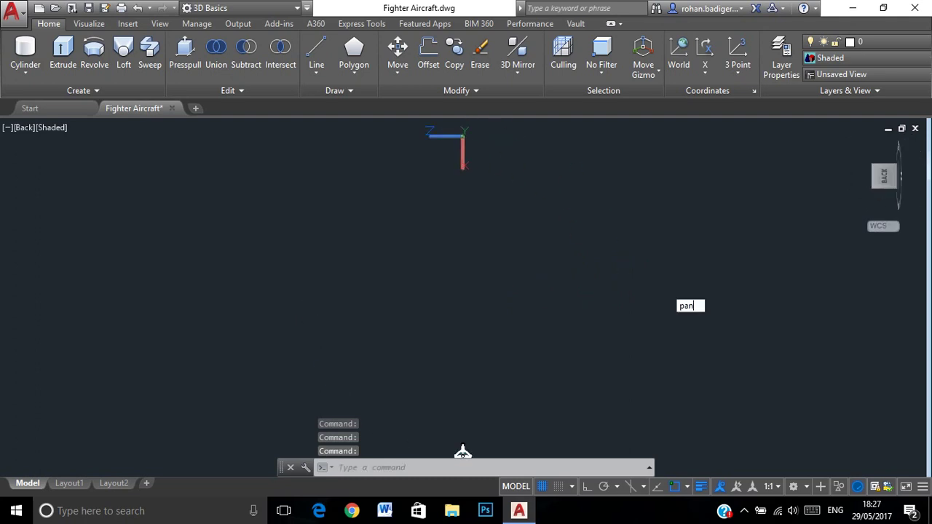
key(Return)
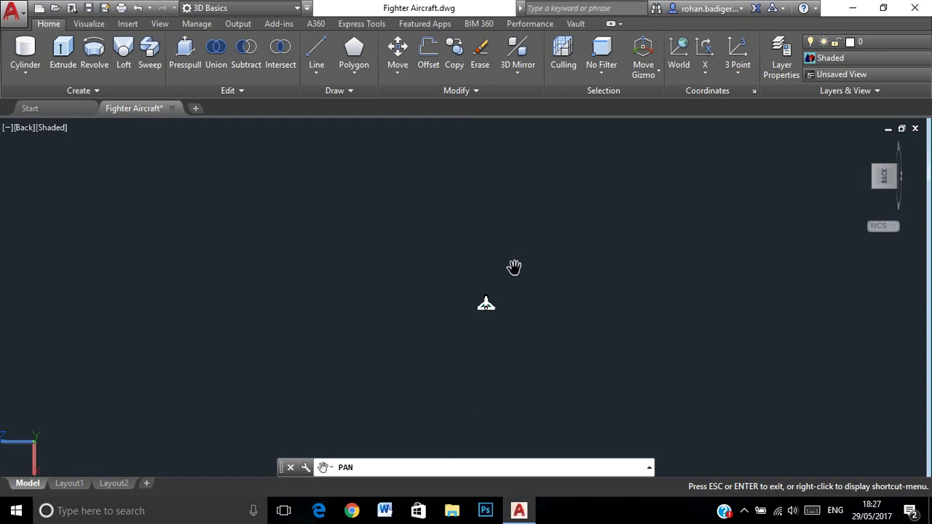
scroll(481, 343, up, 2)
scroll(478, 292, up, 2)
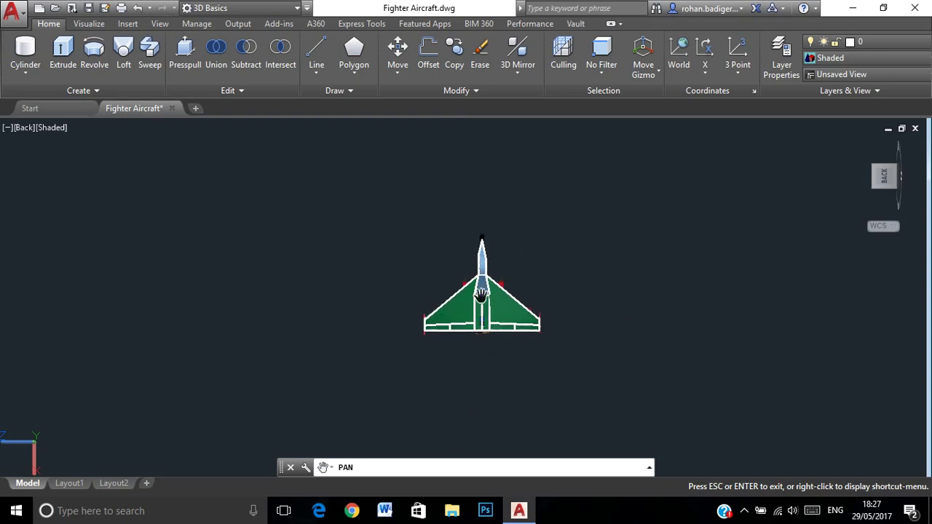
scroll(478, 291, up, 3)
scroll(480, 295, up, 1)
scroll(481, 294, up, 1)
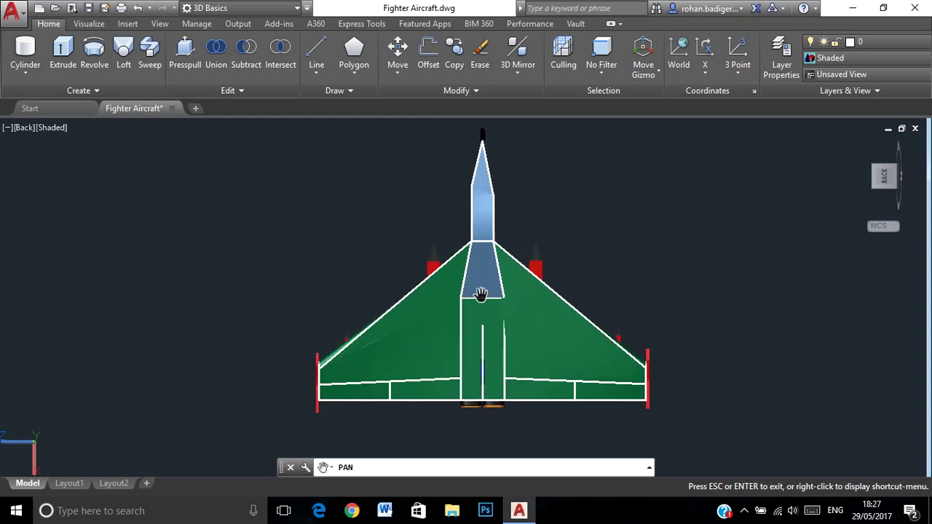
scroll(480, 295, up, 1)
scroll(481, 294, down, 2)
drag(490, 283, 463, 312)
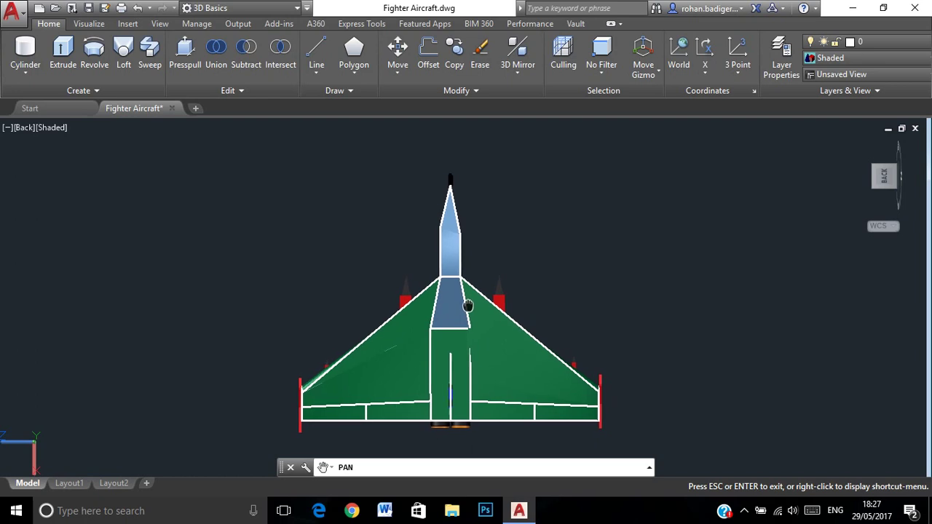
scroll(470, 303, down, 2)
scroll(467, 304, down, 2)
scroll(466, 304, down, 1)
scroll(467, 304, down, 2)
key(Escape)
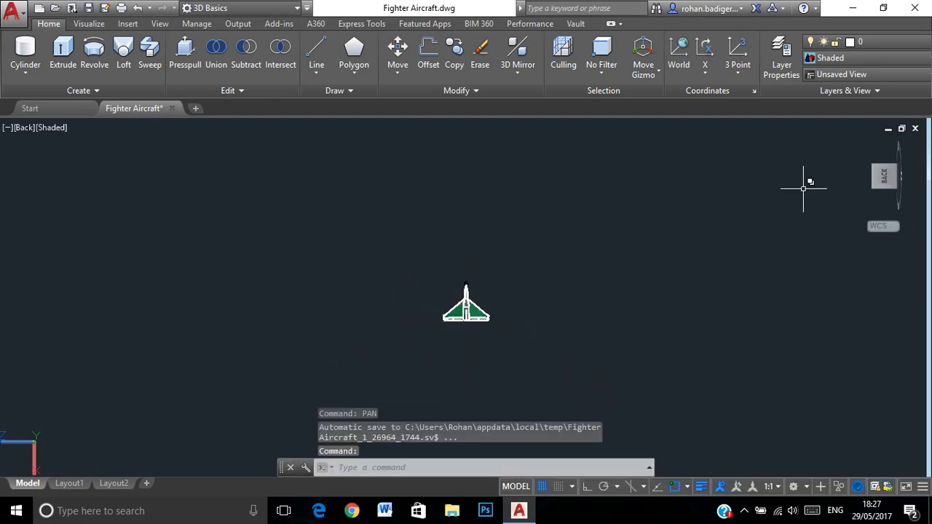
Switch to the Left view and pan the aircraft toward the view centre
click(901, 176)
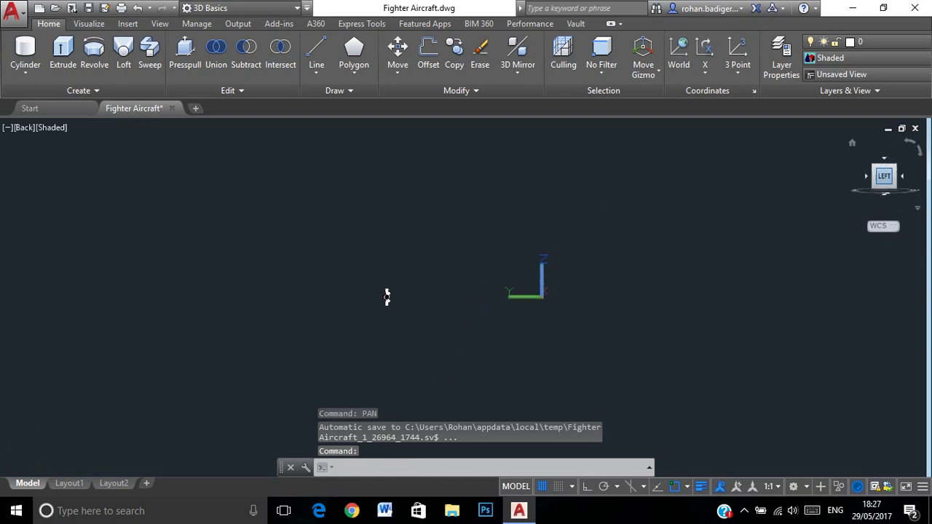
shift+middle_drag(389, 280, 463, 222)
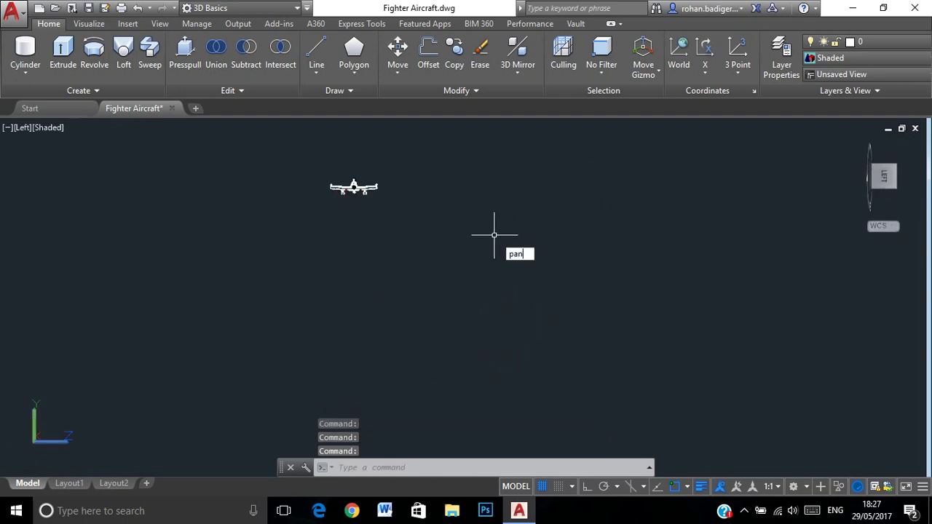
key(Return)
drag(382, 231, 484, 304)
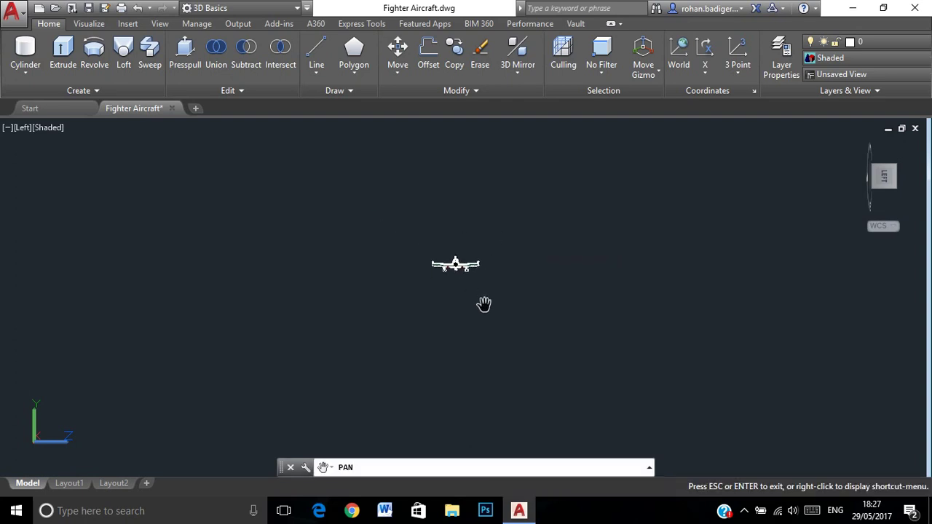
Zoom in on the nose-on aircraft while keeping it centred, then zoom back out slightly
scroll(474, 273, up, 3)
drag(452, 246, 502, 320)
scroll(513, 325, up, 2)
scroll(512, 323, up, 2)
scroll(512, 324, up, 1)
mouse_move(557, 339)
mouse_down()
mouse_move(582, 357)
mouse_move(613, 357)
mouse_up()
scroll(582, 358, up, 2)
scroll(602, 350, up, 1)
key(Escape)
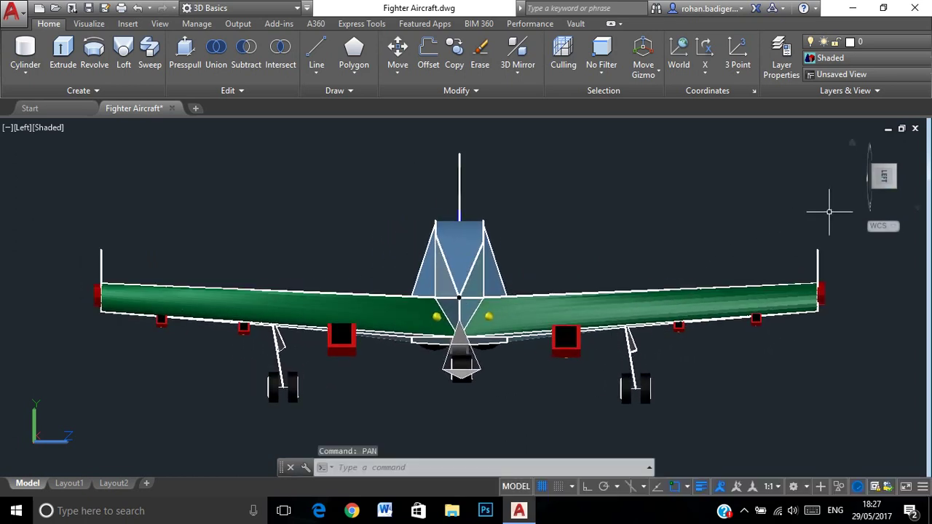
scroll(463, 220, down, 5)
scroll(464, 221, down, 10)
text(pan)
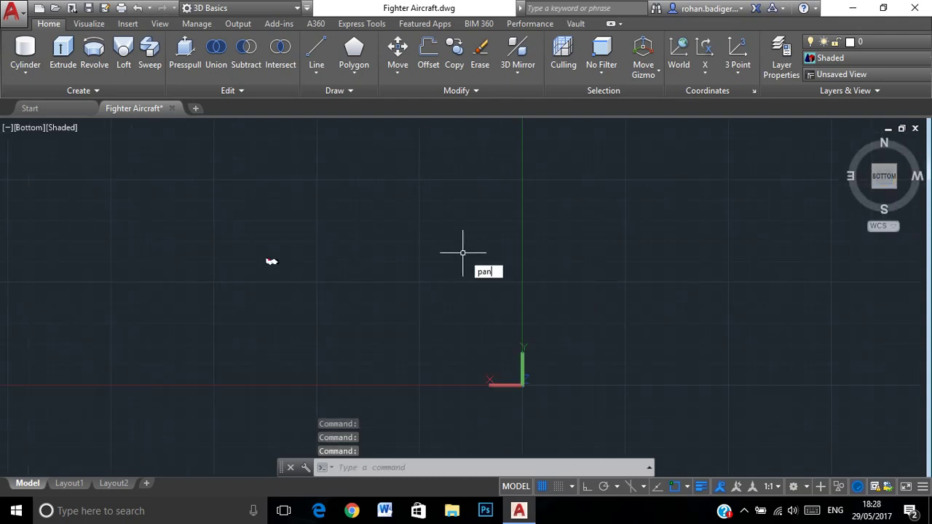
Pan and zoom the bottom view until the fuselage, '8' tail roundel and landing gear fill the screen
key(Return)
scroll(422, 311, up, 2)
scroll(419, 303, up, 1)
scroll(415, 295, up, 1)
scroll(419, 287, up, 1)
scroll(466, 339, up, 1)
mouse_move(422, 285)
mouse_down()
mouse_move(485, 381)
mouse_move(535, 406)
mouse_move(558, 405)
mouse_move(546, 403)
mouse_move(543, 415)
mouse_up()
scroll(467, 339, up, 2)
scroll(467, 338, up, 3)
scroll(469, 344, up, 1)
scroll(485, 381, up, 3)
scroll(485, 382, up, 1)
scroll(558, 406, up, 1)
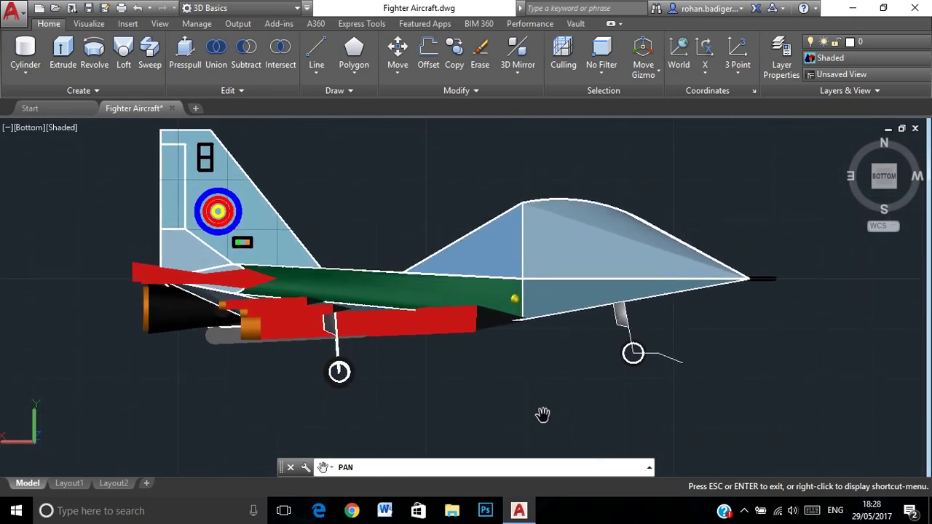
key(Escape)
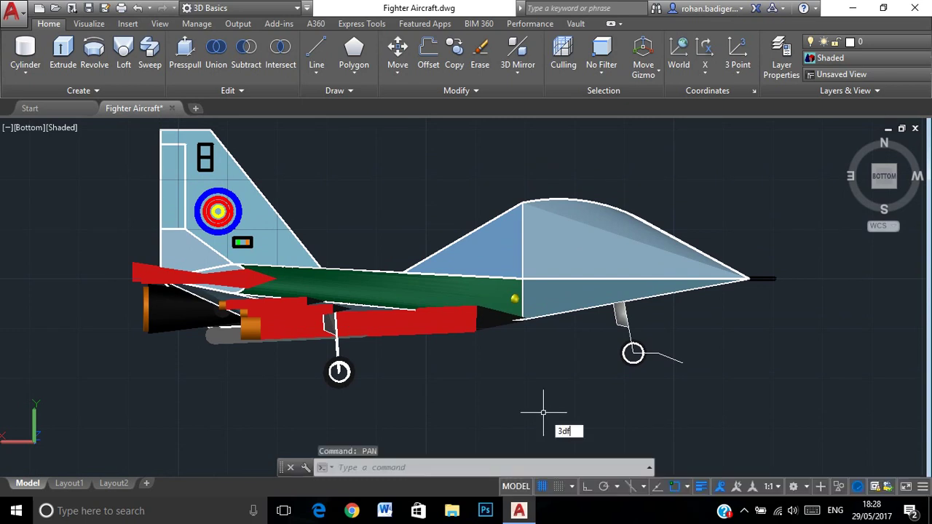
key(Return)
Orbit the aircraft into a three-quarter perspective showing its canopy, wings, engines and landing gear
mouse_move(466, 291)
mouse_down()
mouse_move(452, 335)
mouse_move(378, 343)
mouse_move(395, 375)
mouse_up()
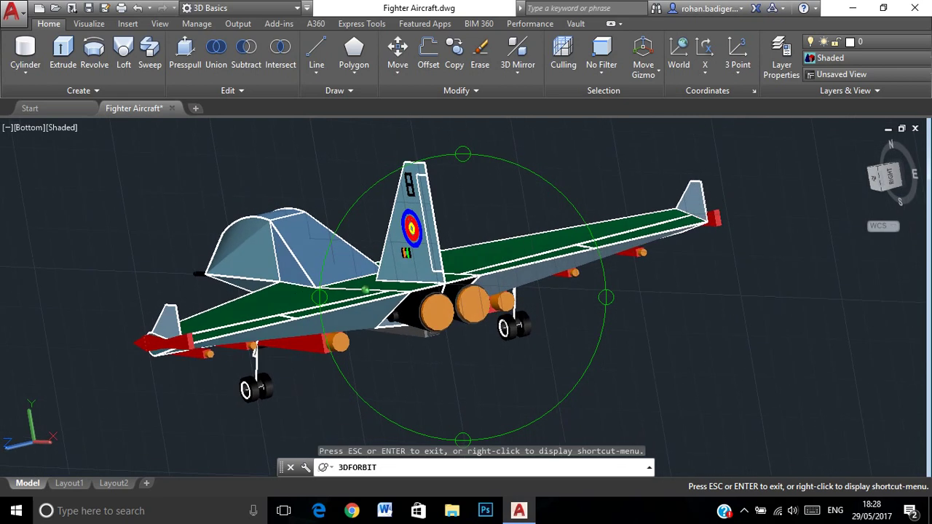
mouse_move(217, 299)
mouse_down()
mouse_move(182, 278)
mouse_move(327, 290)
mouse_up()
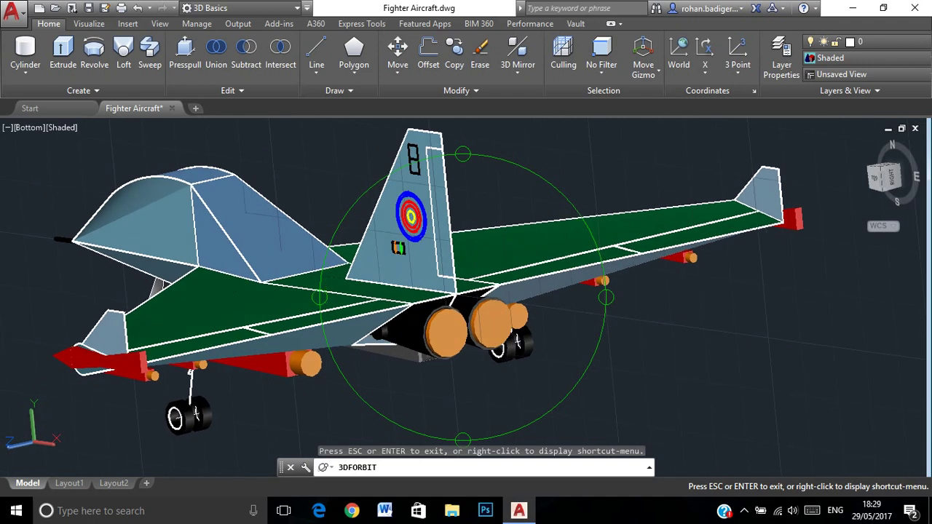
drag(517, 342, 509, 335)
key(Escape)
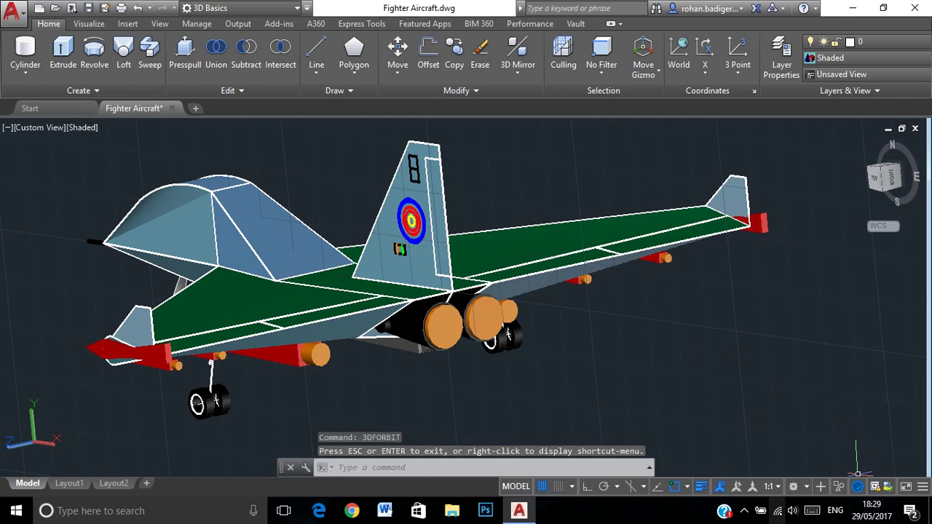
click(744, 511)
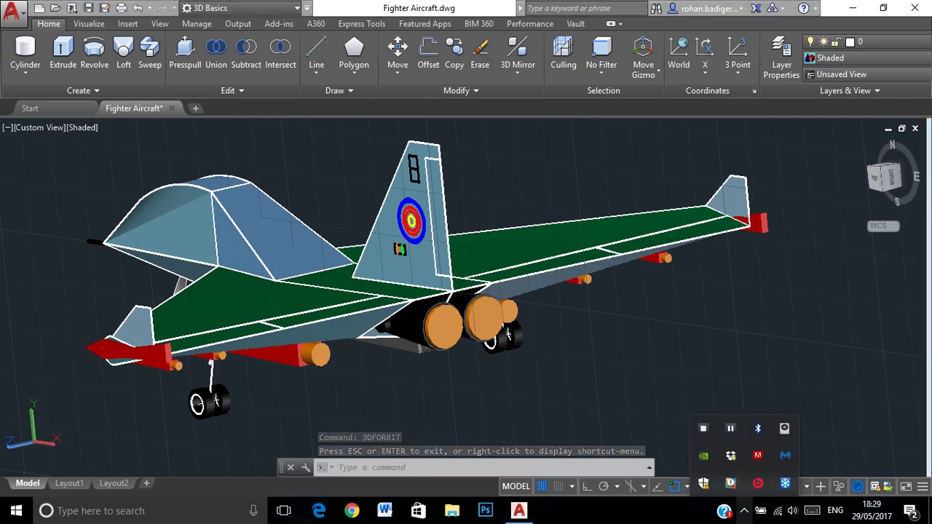